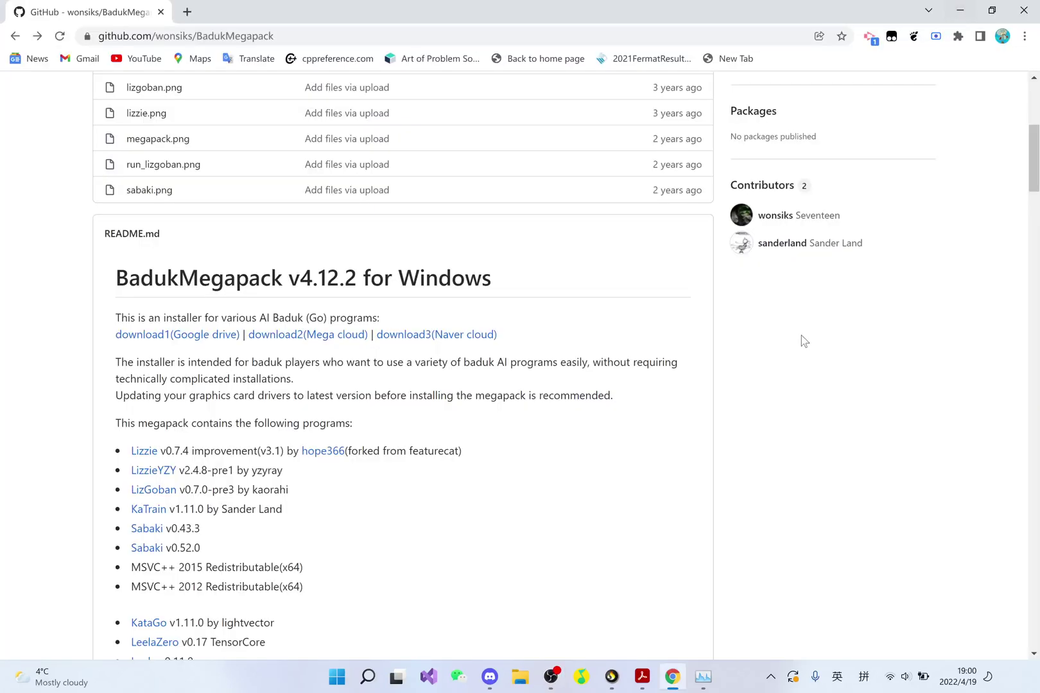
# - Look over the BadukMegapack repository page, including its file list, README heading and web address
pyautogui.scroll(5, 804, 341)
pyautogui.scroll(-1, 437, 427)
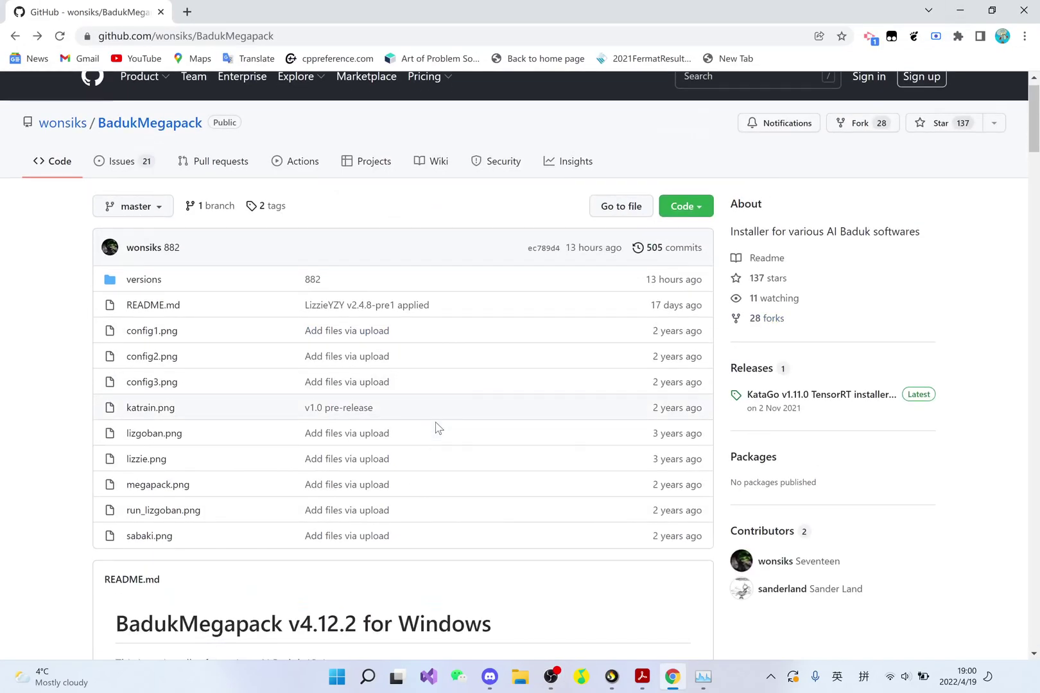
pyautogui.scroll(-1, 434, 425)
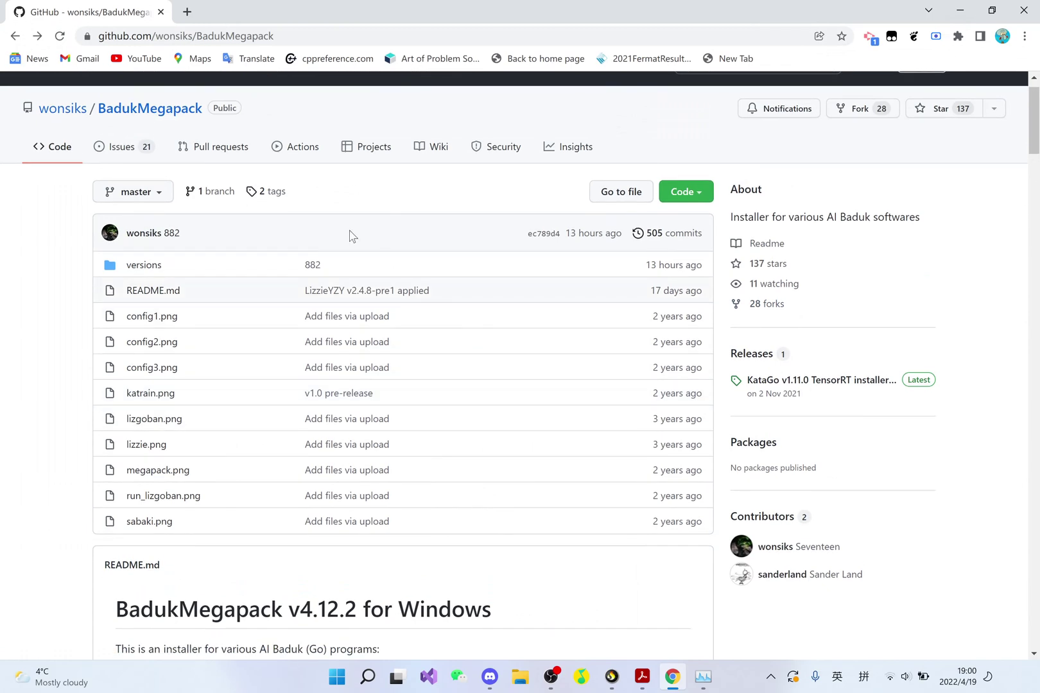
pyautogui.scroll(1, 352, 236)
pyautogui.scroll(-3, 352, 236)
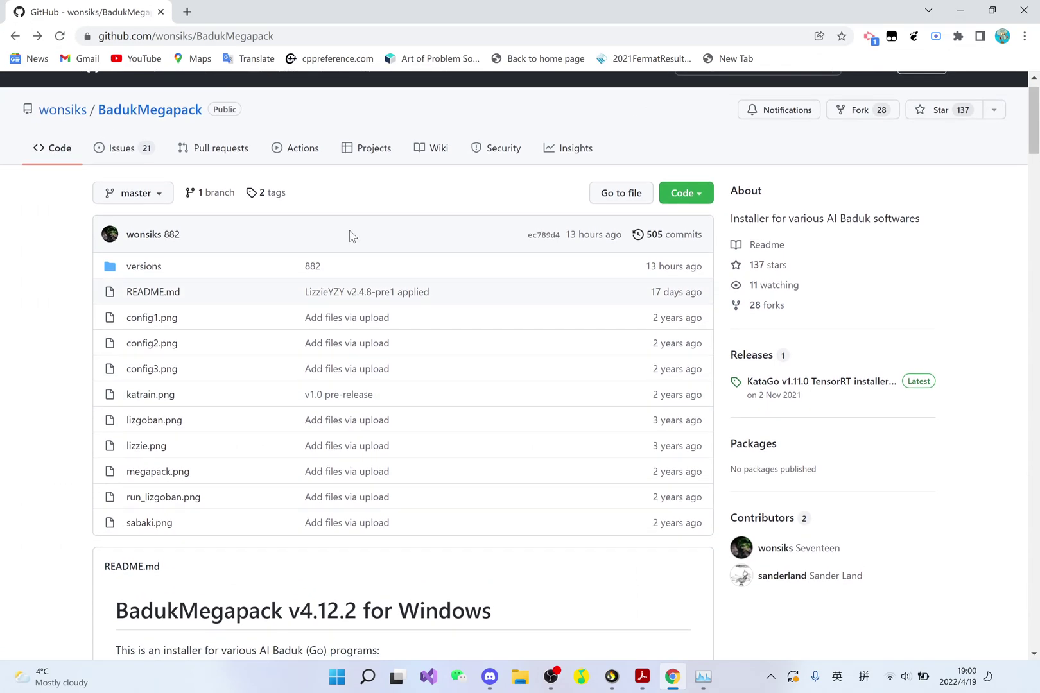
pyautogui.scroll(-3, 352, 236)
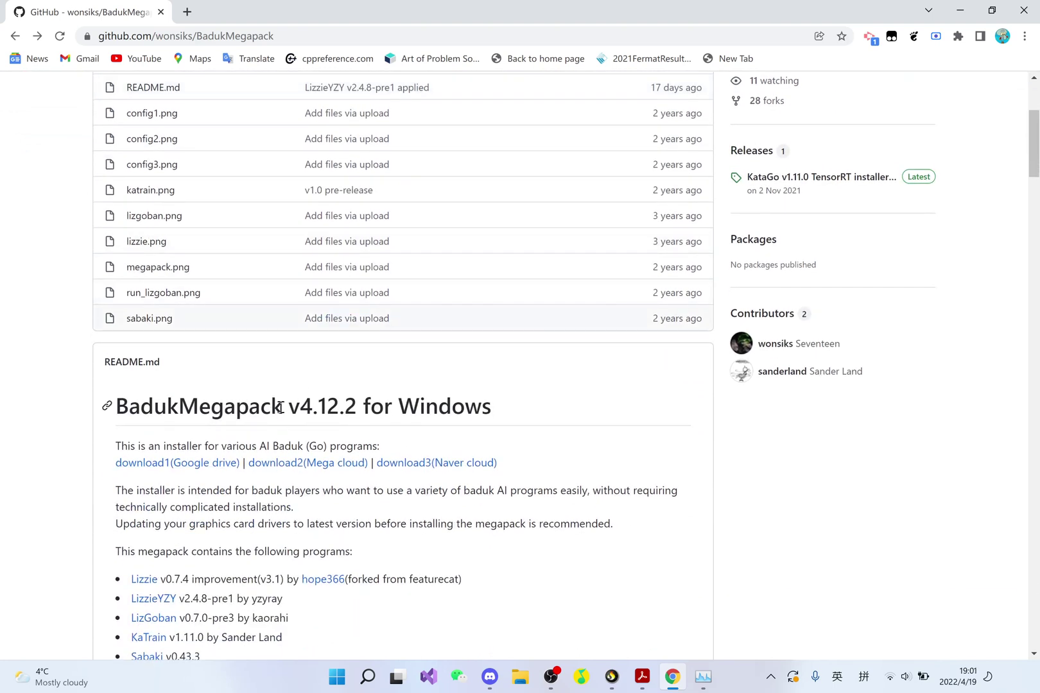
pyautogui.moveTo(281, 406); pyautogui.dragTo(115, 409)
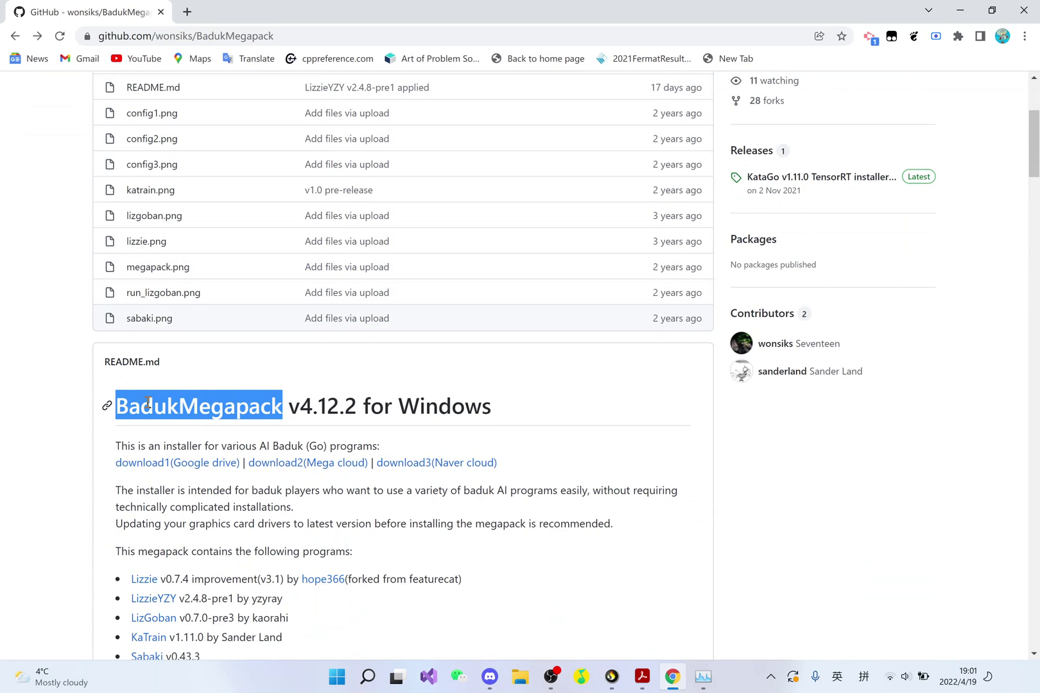
pyautogui.click(306, 35)
pyautogui.hotkey('ctrl', 'a')
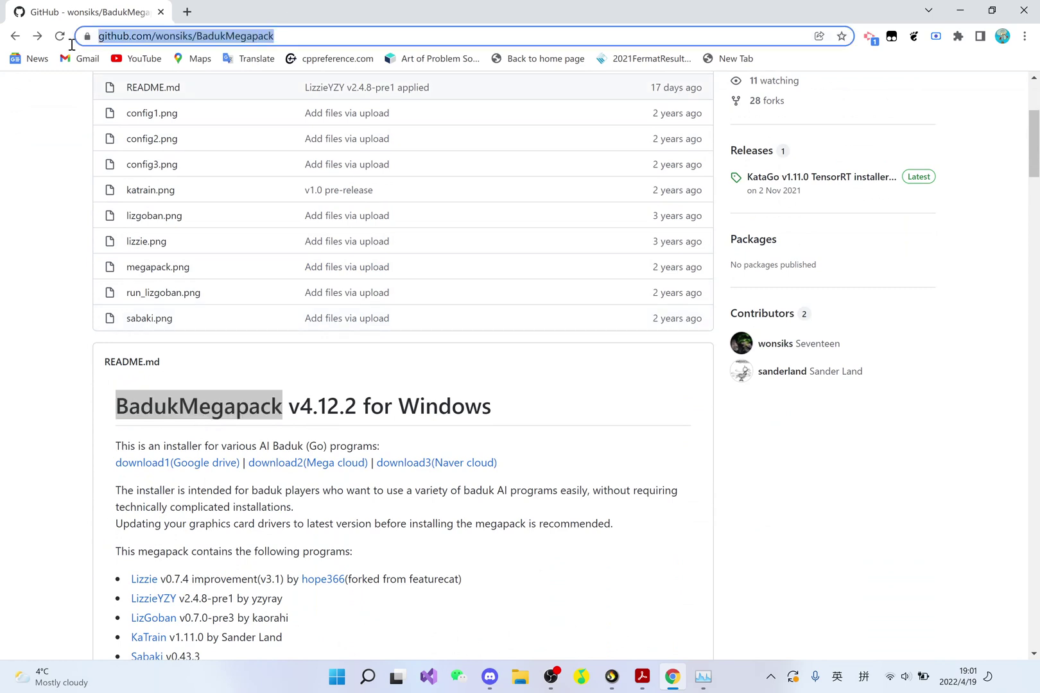
pyautogui.click(412, 43)
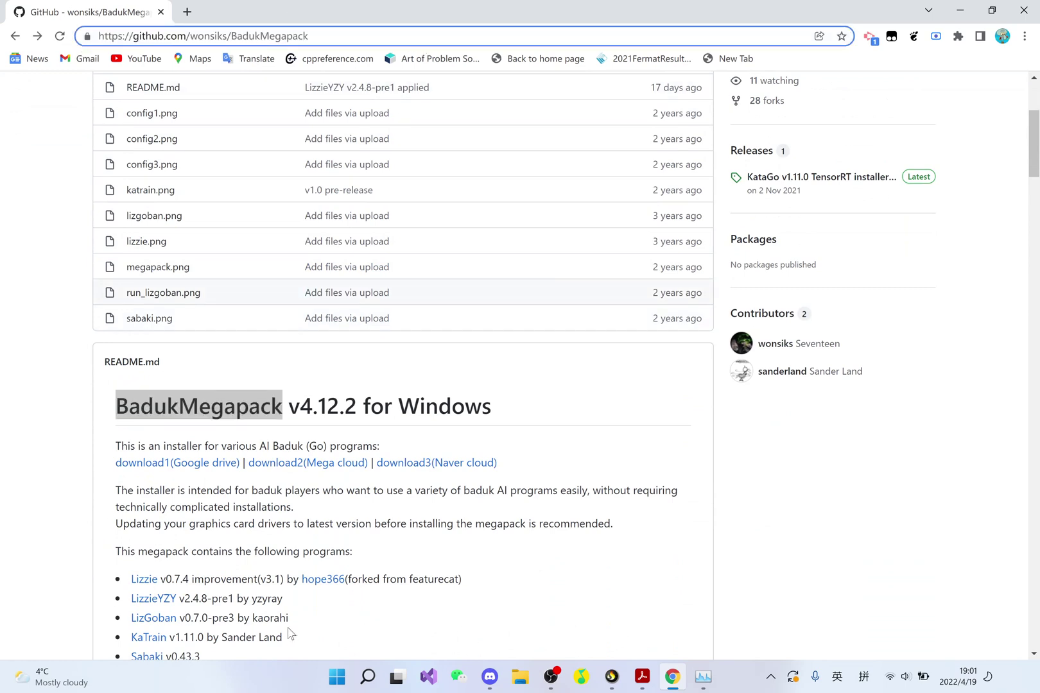
# - Read the README's lists of the programs, Go engines and weight files included in the megapack
pyautogui.scroll(-1, 287, 627)
pyautogui.scroll(-2, 255, 533)
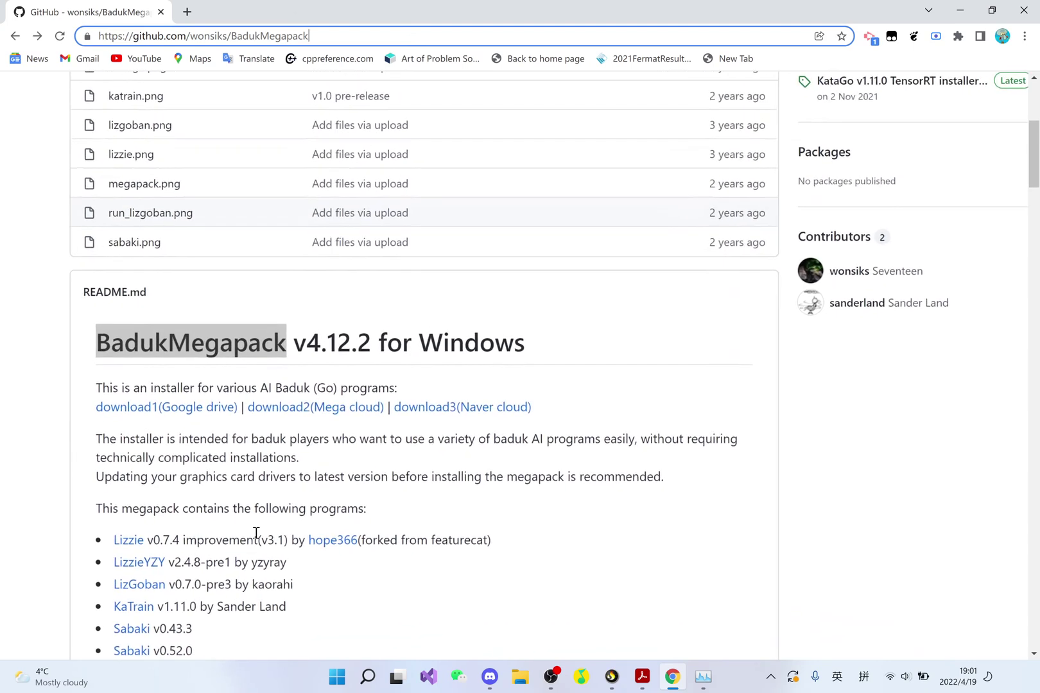
pyautogui.scroll(1, 255, 533)
pyautogui.scroll(-2, 255, 533)
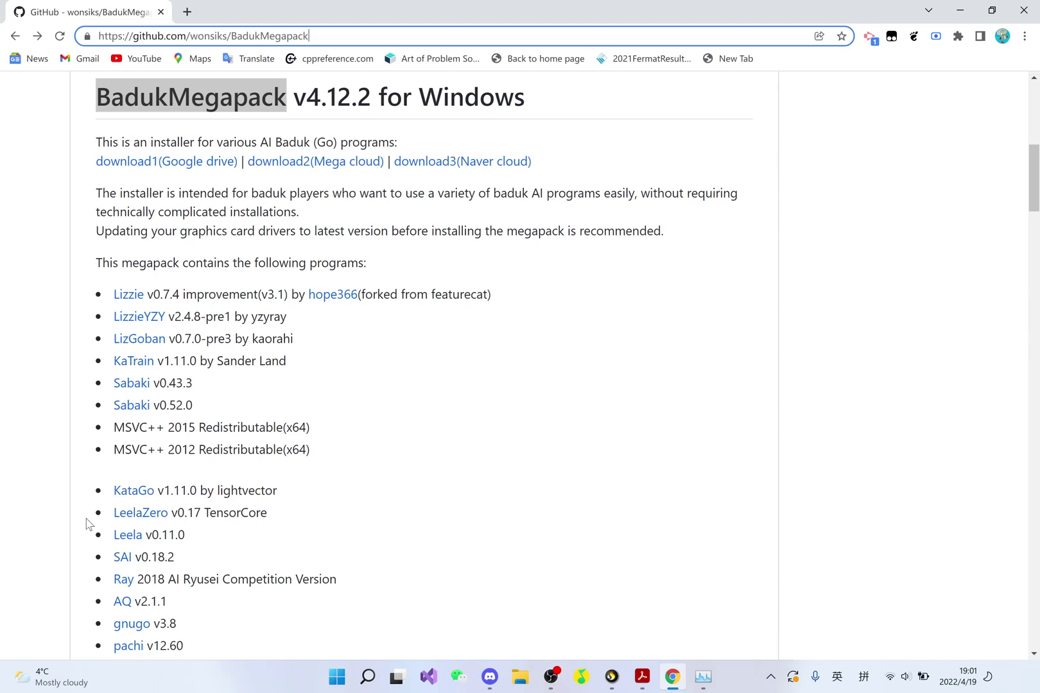
pyautogui.scroll(-1, 145, 559)
pyautogui.scroll(-2, 168, 580)
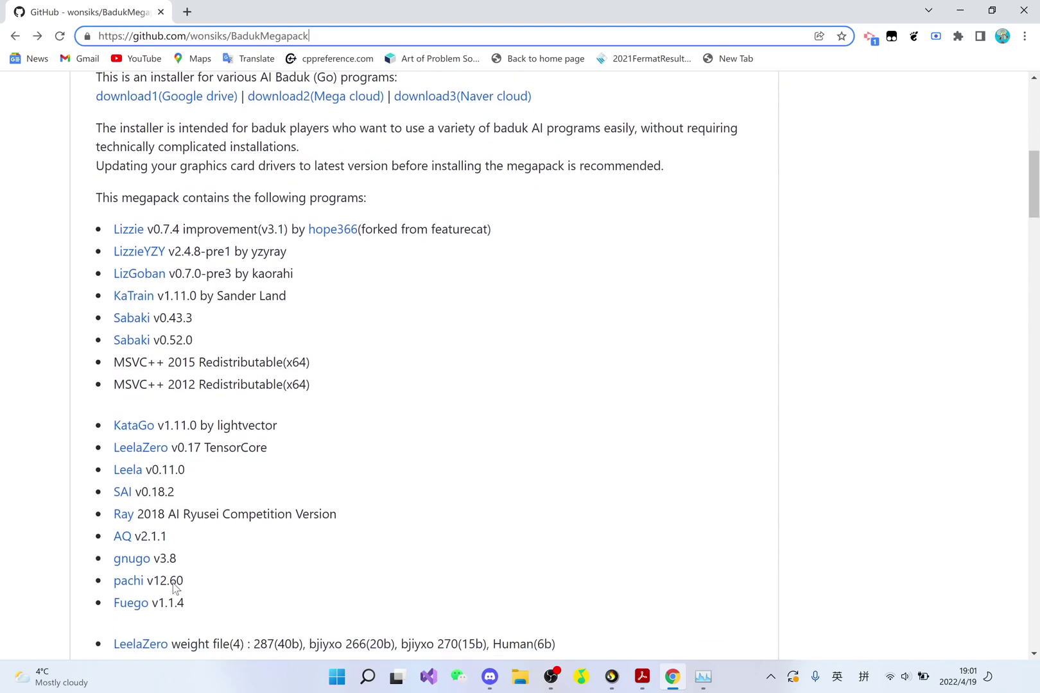
pyautogui.scroll(2, 172, 465)
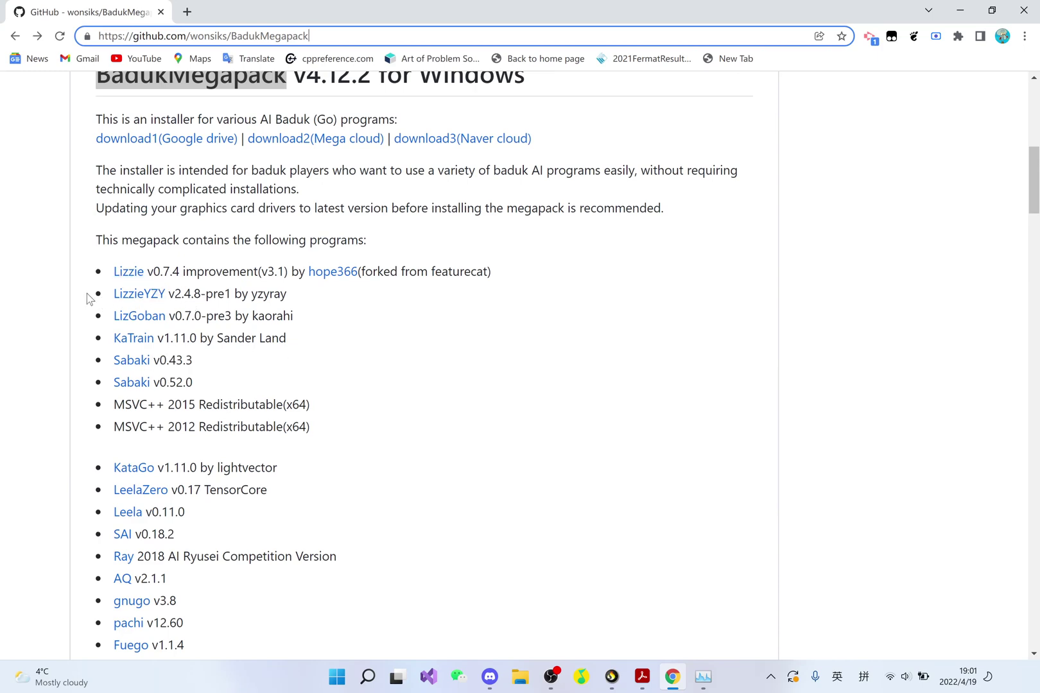
pyautogui.scroll(-3, 179, 353)
pyautogui.scroll(-2, 179, 353)
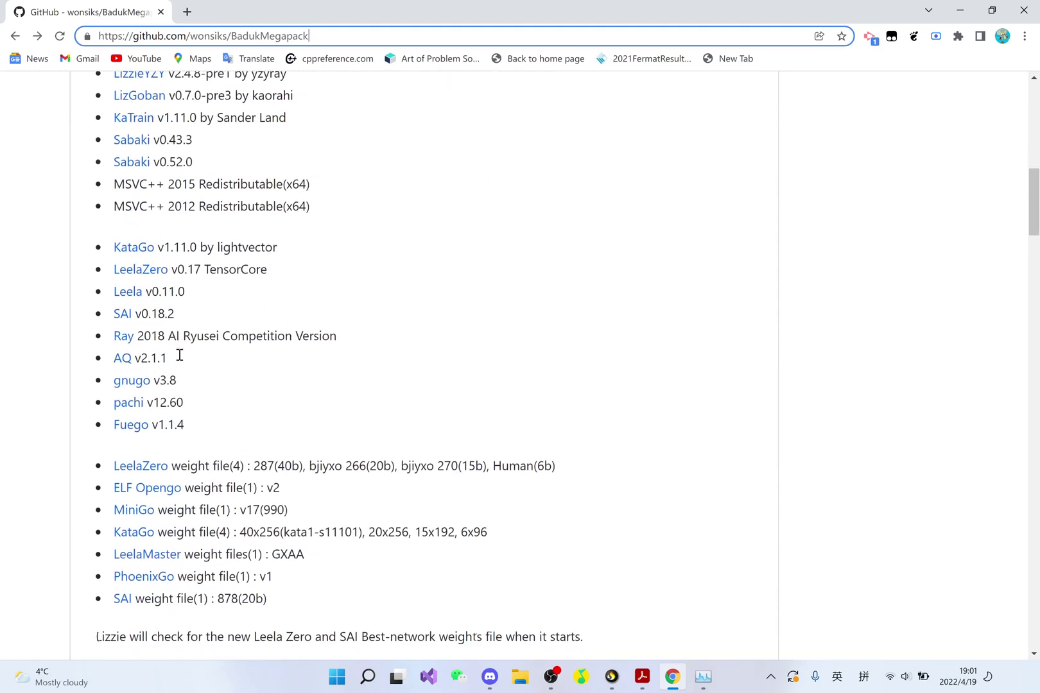
pyautogui.moveTo(254, 347); pyautogui.dragTo(260, 411)
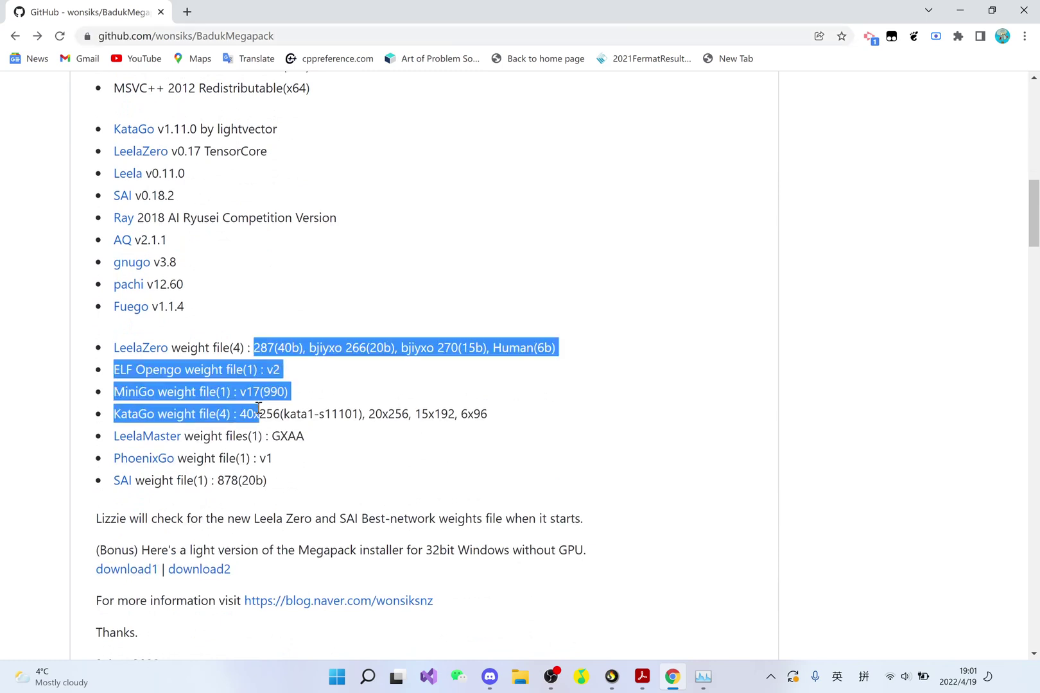
pyautogui.click(259, 406)
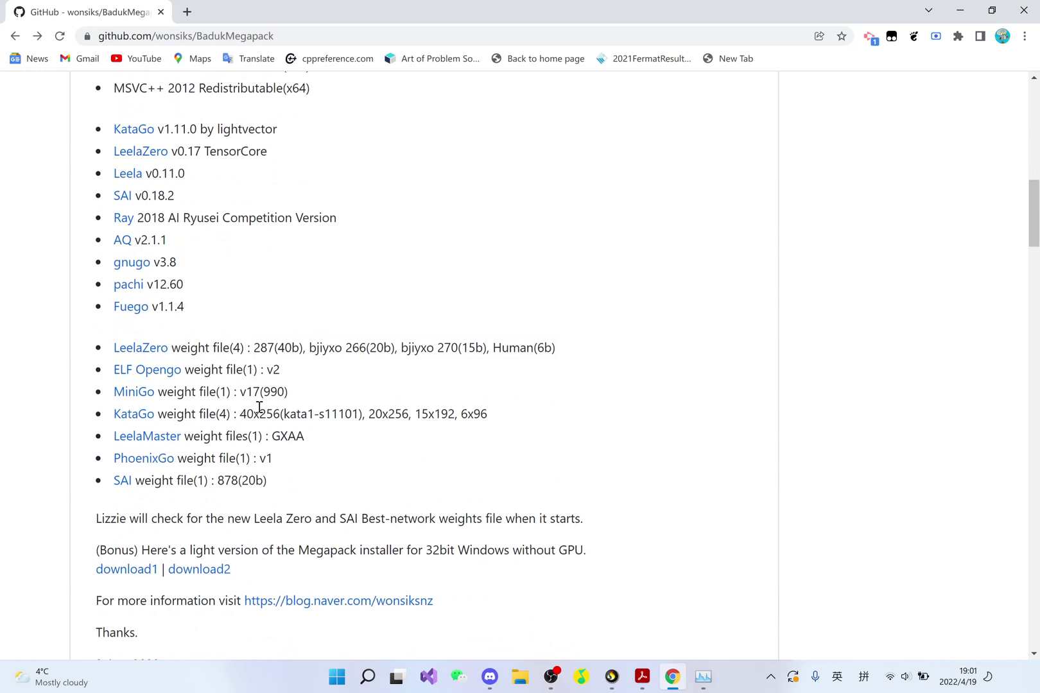
pyautogui.scroll(1, 260, 406)
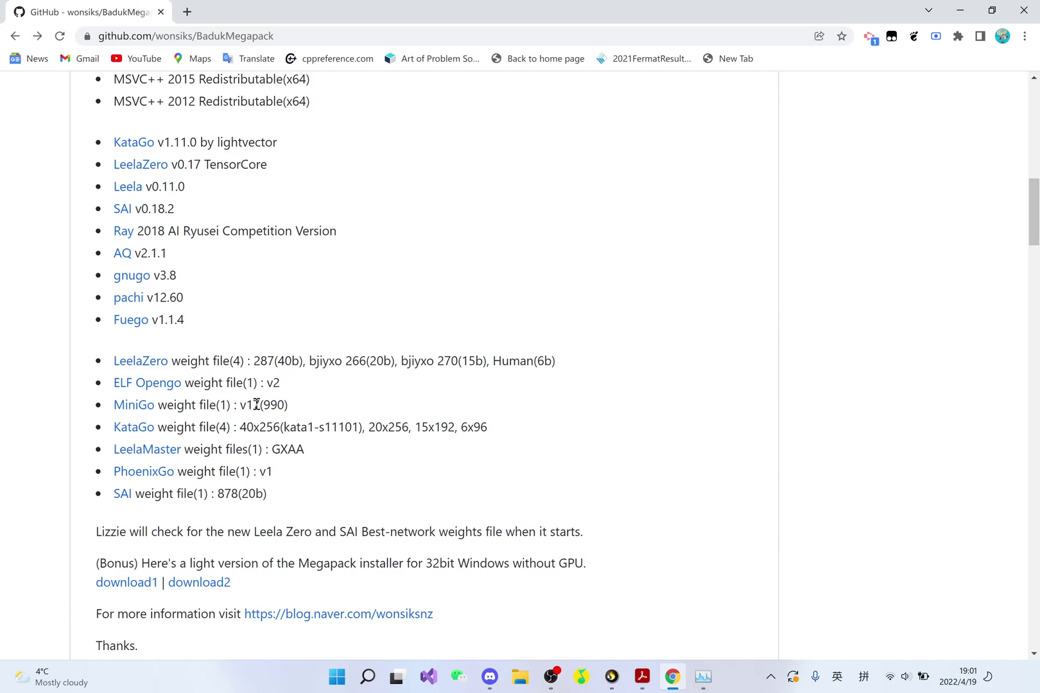
pyautogui.hotkey('ctrl', '-')
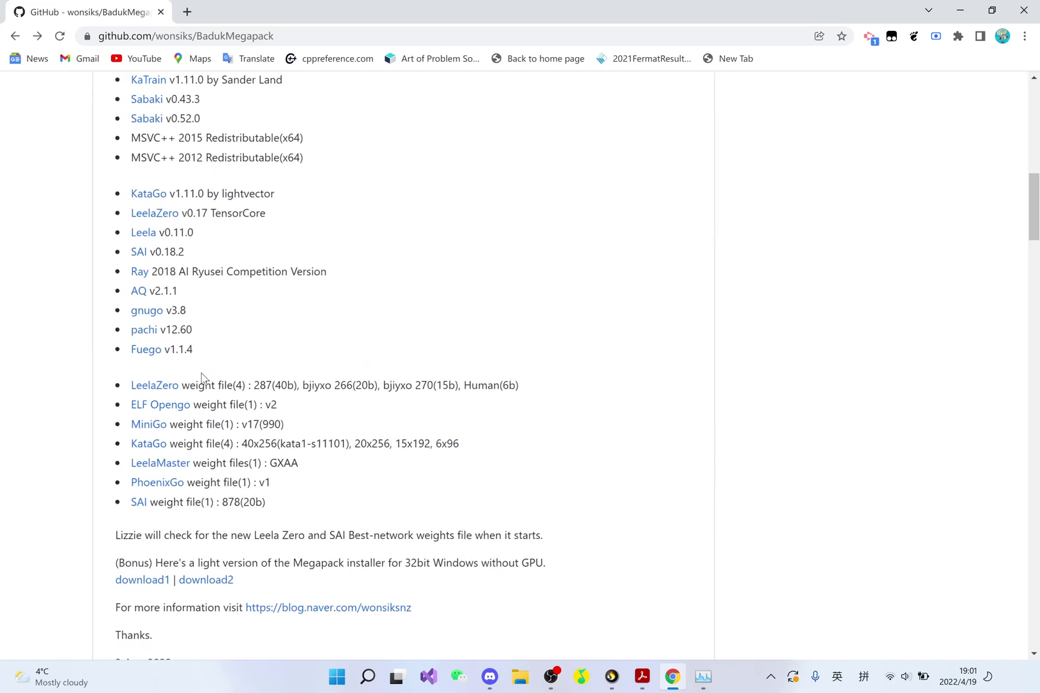
# - Download Baduk_AI_Megapack_v4.12.2_x64.exe through the README's Google Drive link, proceeding past the virus-scan warning
pyautogui.scroll(8, 360, 320)
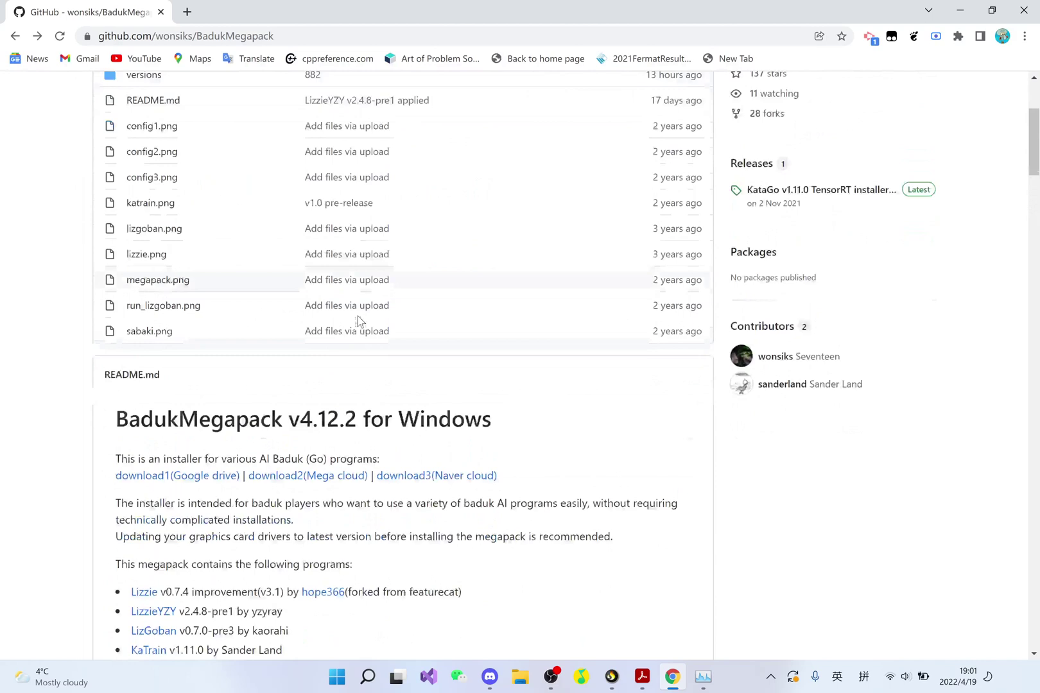
pyautogui.hotkey('ctrl', '+')
pyautogui.hotkey('ctrl', '+')
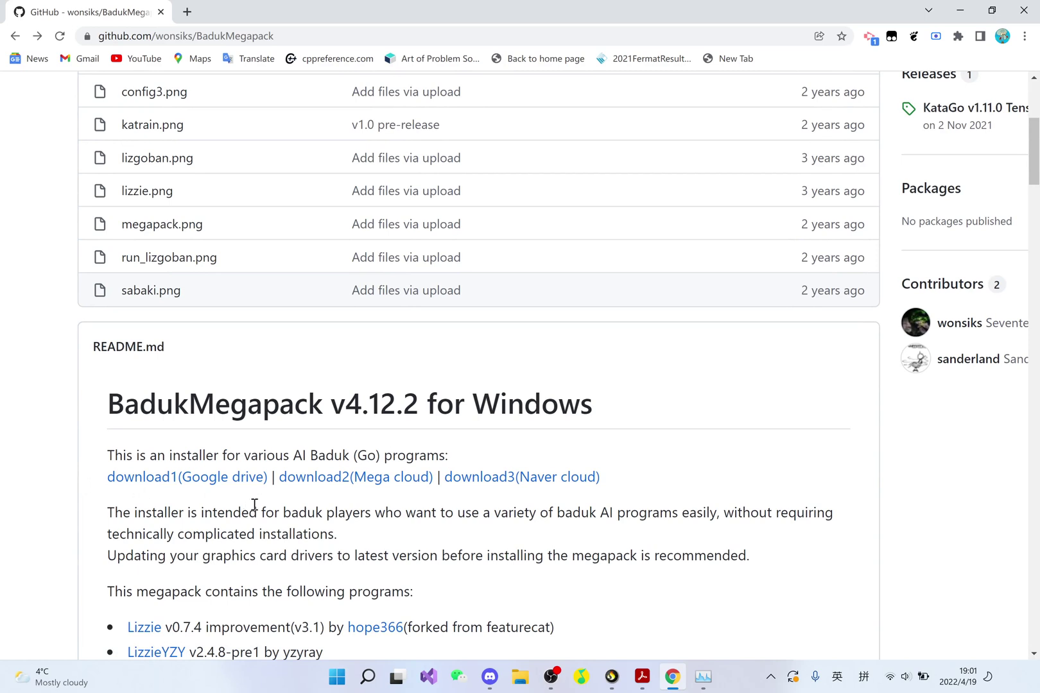
pyautogui.click(228, 483)
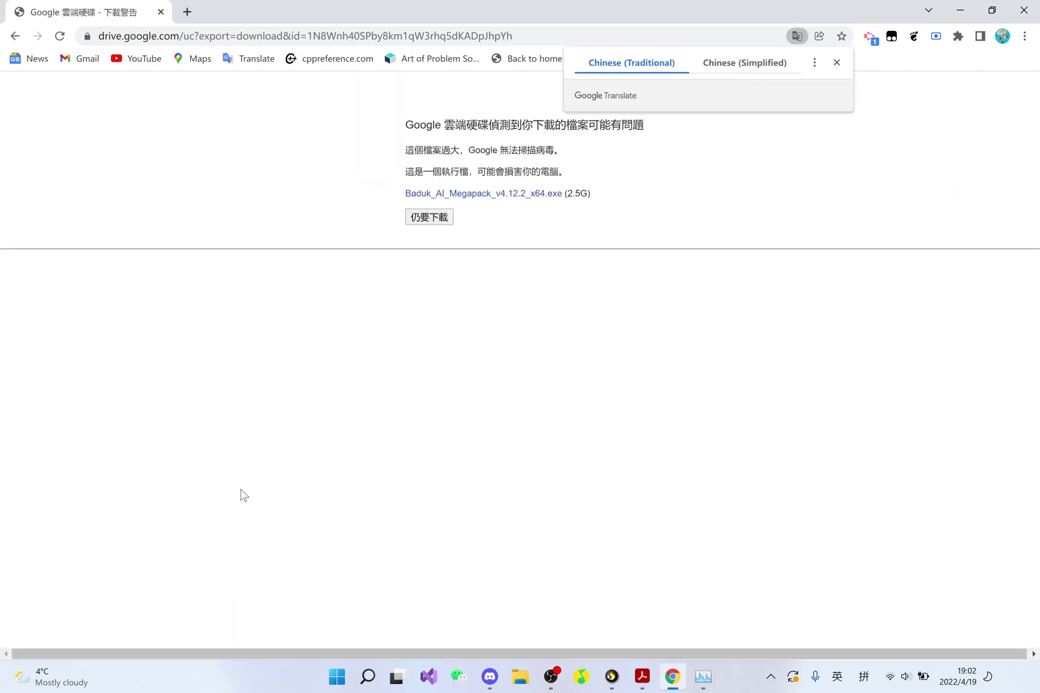
pyautogui.click(416, 217)
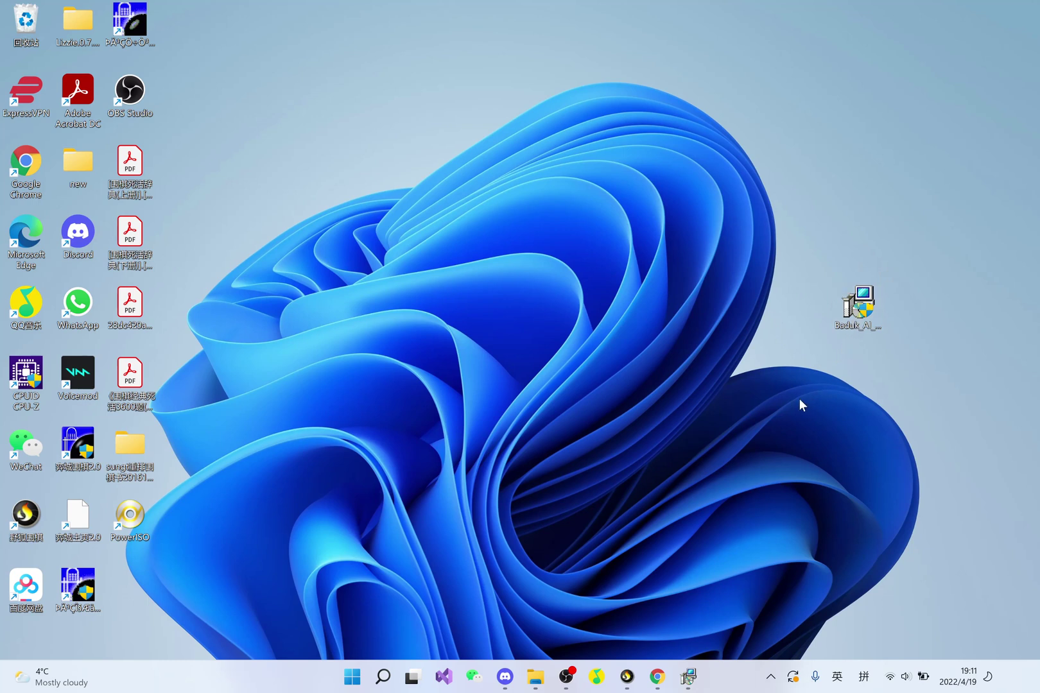
# - Bring up the AI Baduk Megapack installer and install it to the C:\baduk destination folder
pyautogui.click(689, 676)
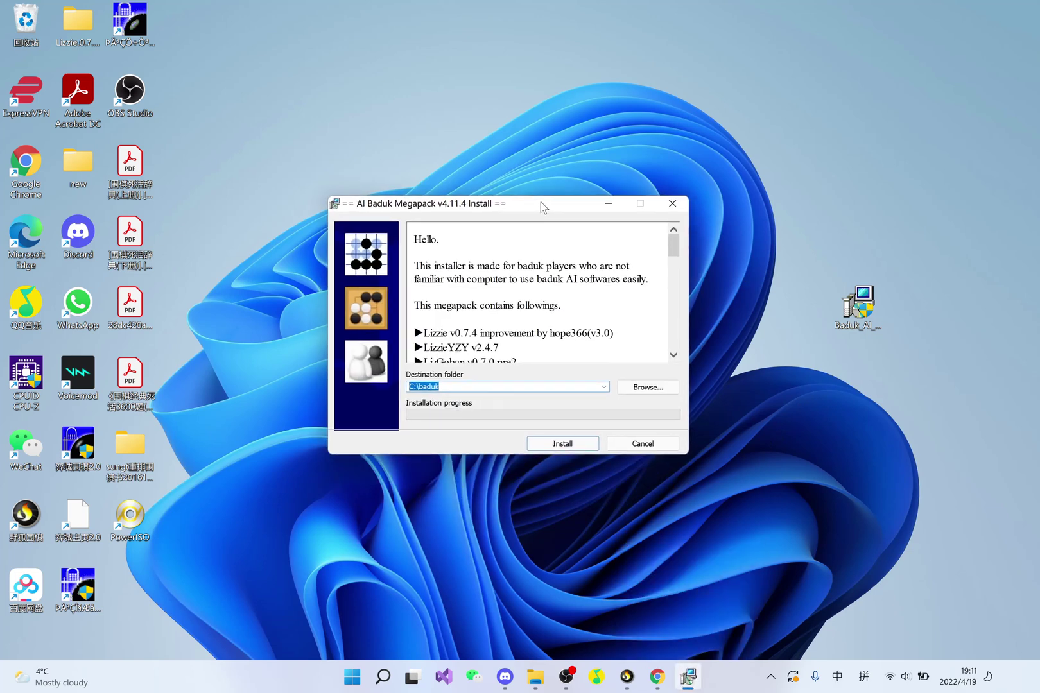
pyautogui.click(518, 387)
pyautogui.moveTo(517, 387); pyautogui.dragTo(407, 389)
pyautogui.click(550, 443)
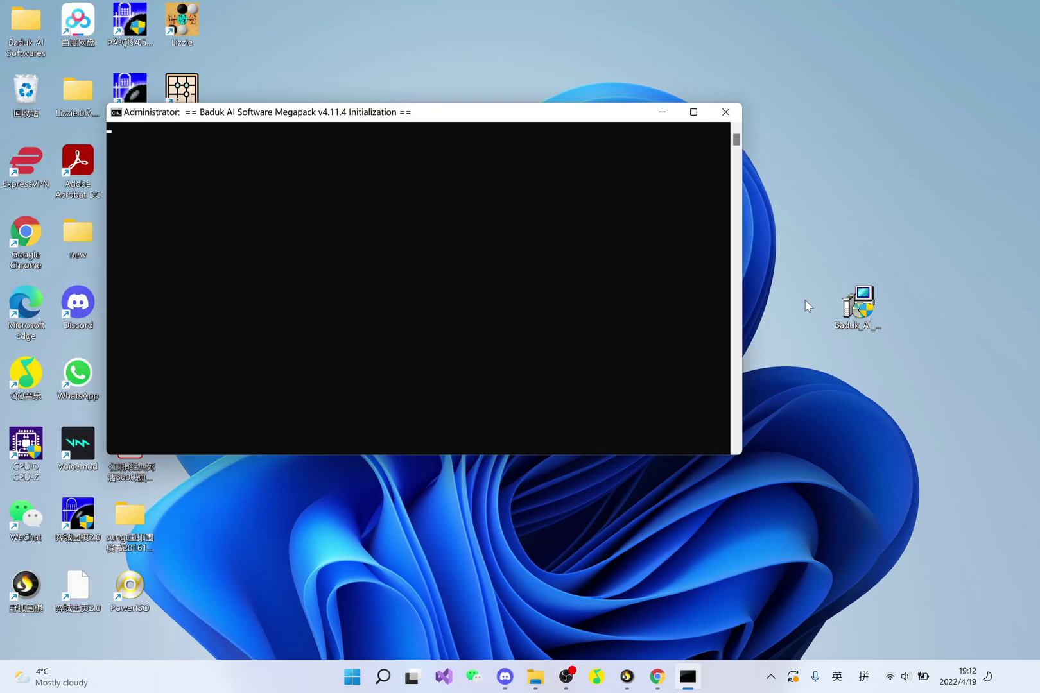
# - Select GPU model option 1 in the megapack initialization and continue with generating a new KataGo config file
pyautogui.moveTo(422, 116); pyautogui.dragTo(515, 154)
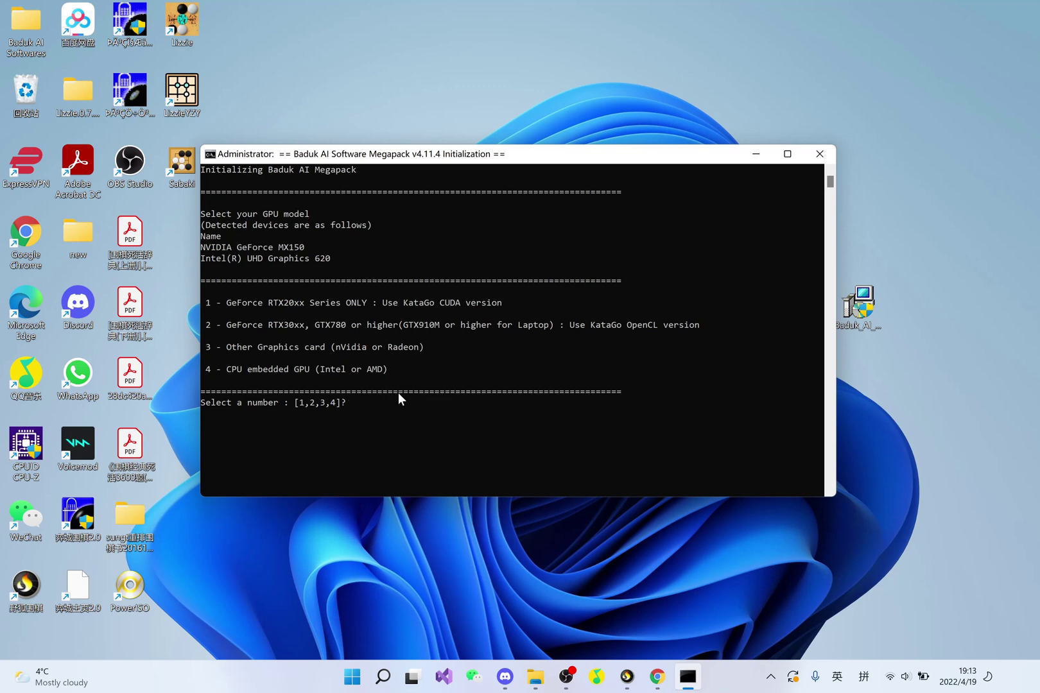
pyautogui.write('1')
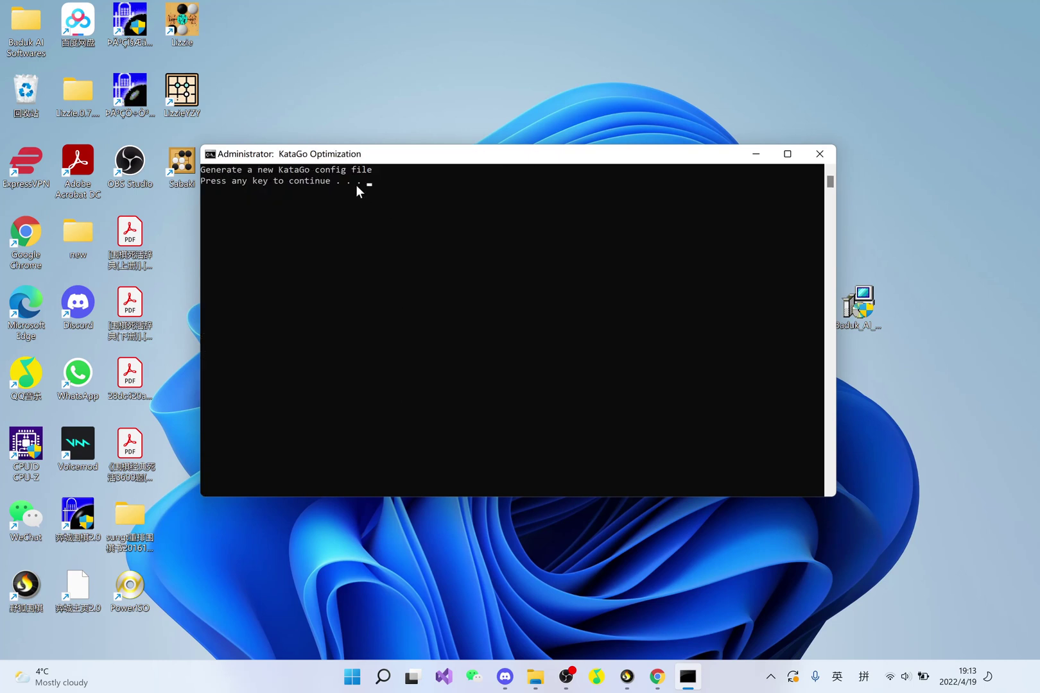
pyautogui.press('Return')
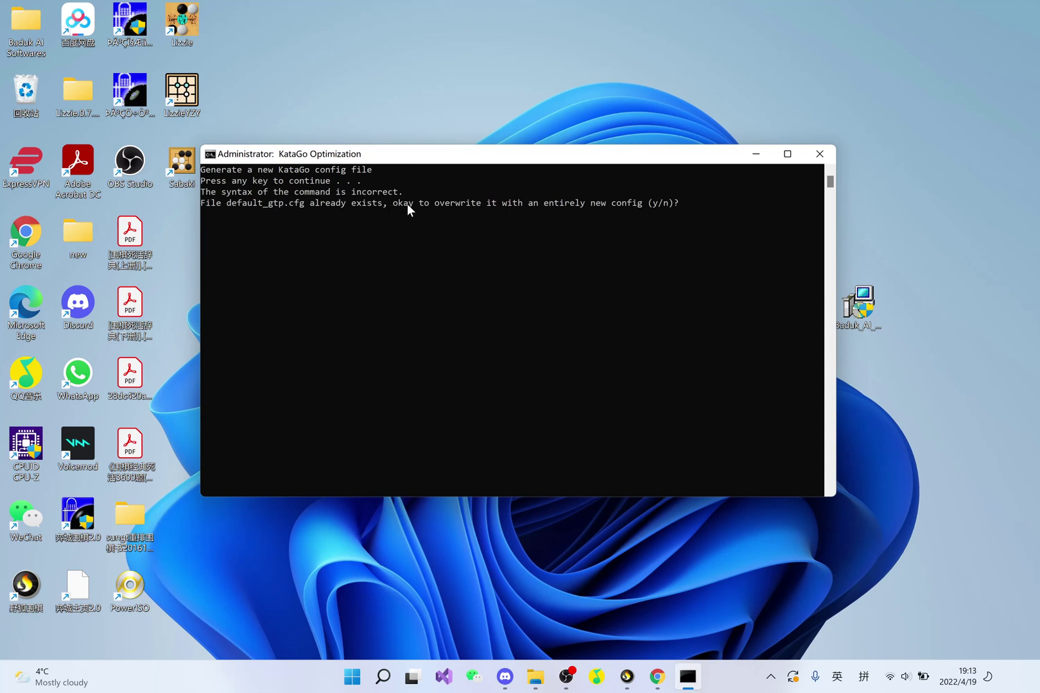
# - Agree to overwrite the existing default_gtp.cfg with an entirely new config
pyautogui.click(694, 204)
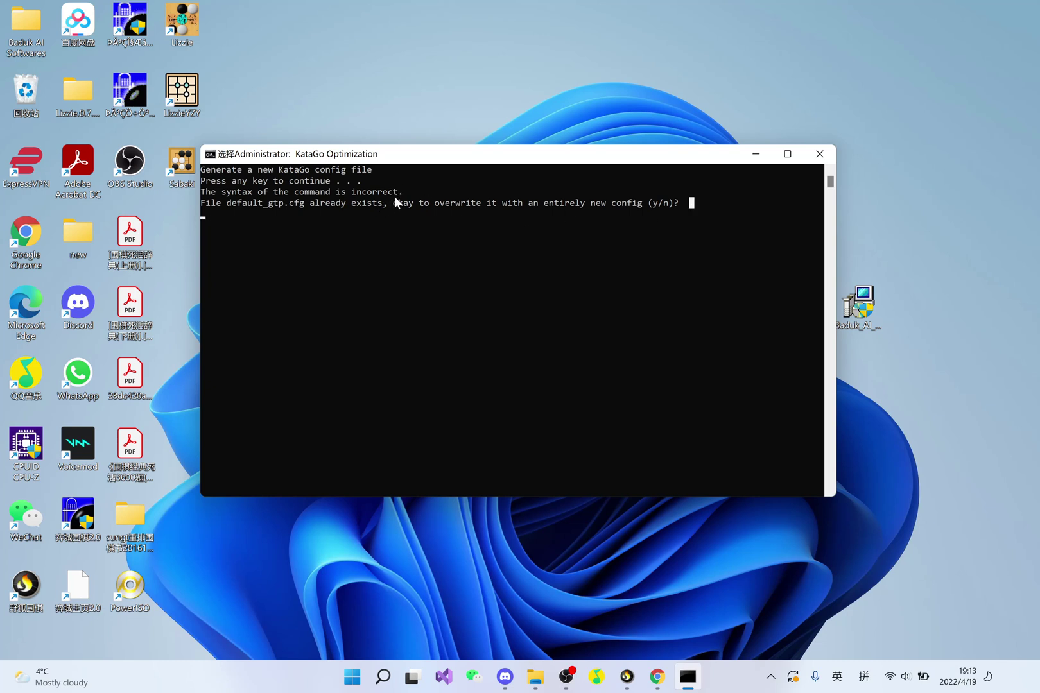
pyautogui.click(404, 214)
pyautogui.click(221, 216)
pyautogui.write('Y')
pyautogui.press('Return')
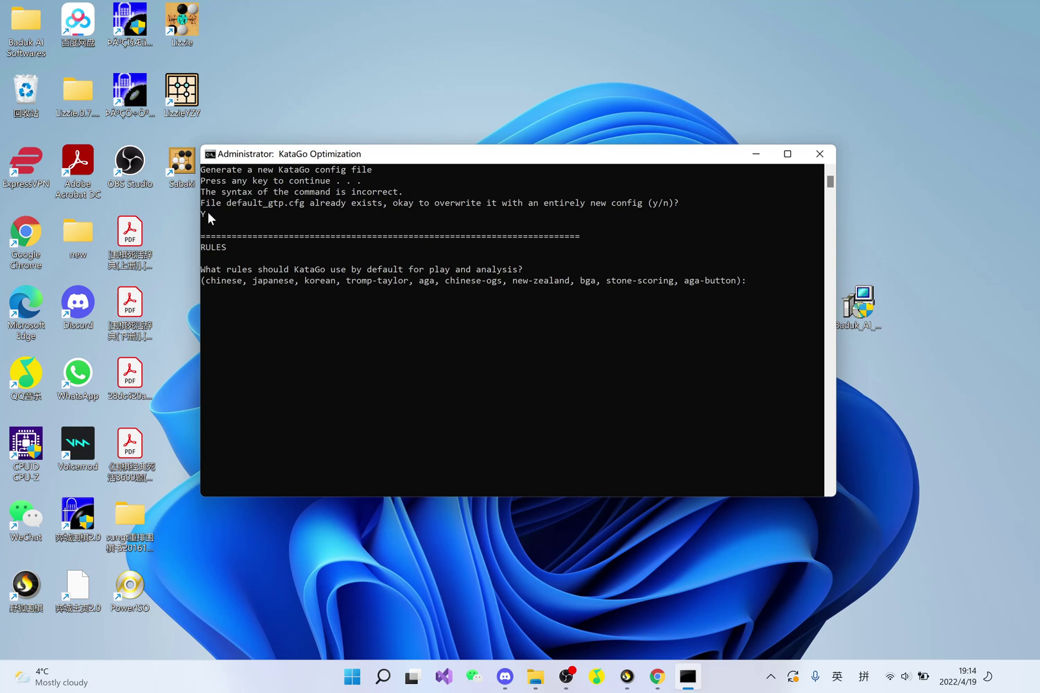
# - Set KataGo's default rules to Chinese and decline the additional search limit for playing games
pyautogui.write('Chine')
pyautogui.write('se')
pyautogui.press('Return')
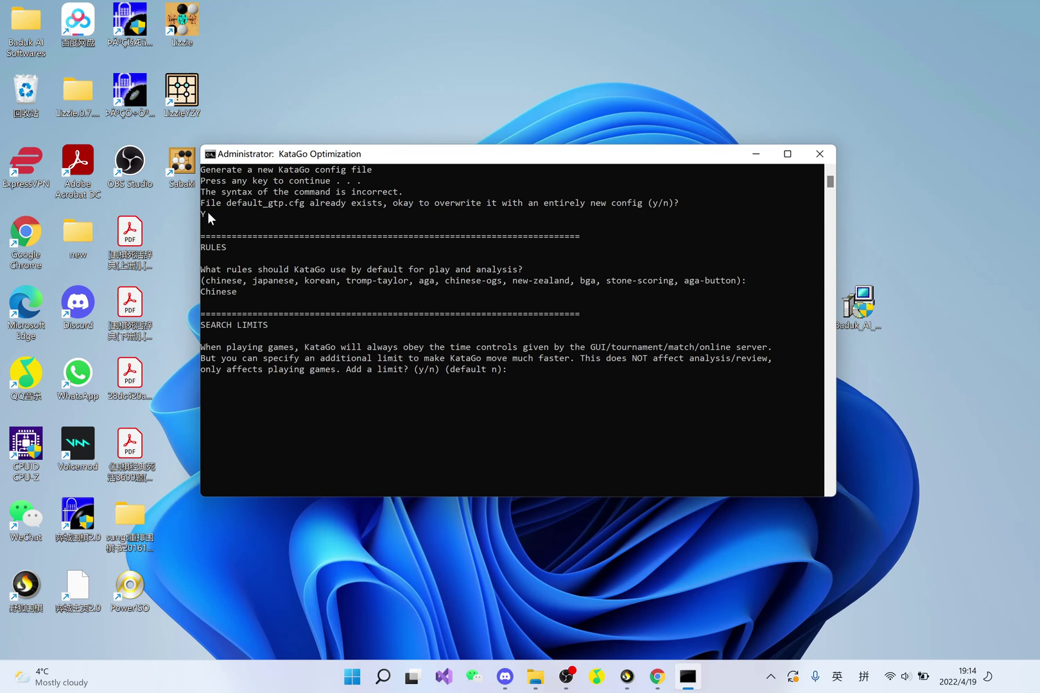
pyautogui.write('n')
pyautogui.press('Return')
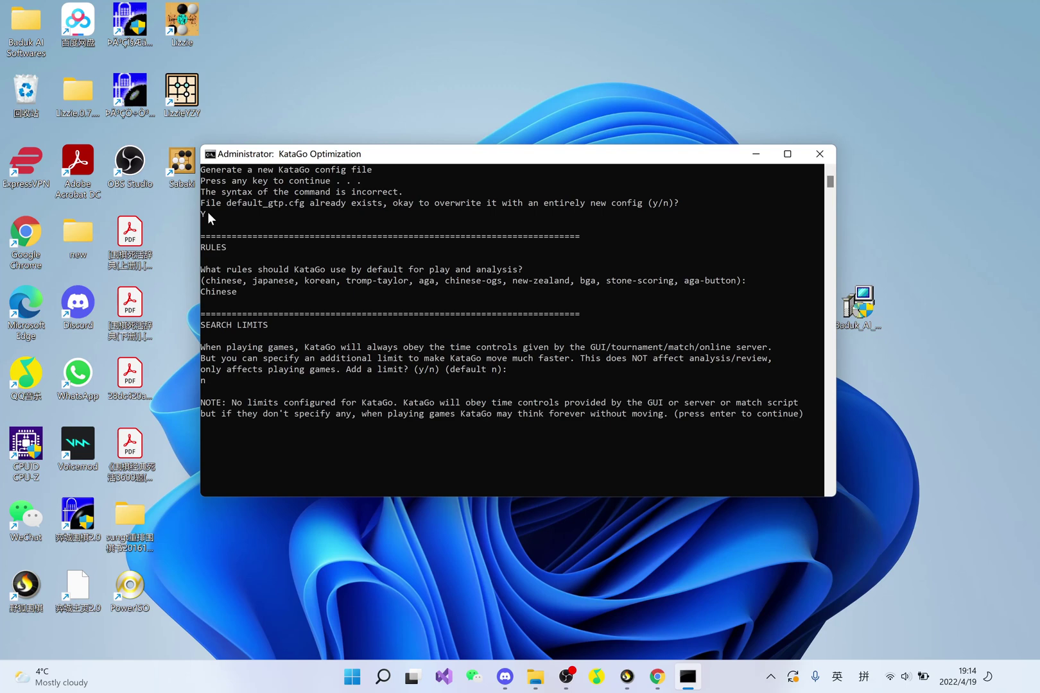
pyautogui.press('Return')
pyautogui.scroll(-1, 222, 295)
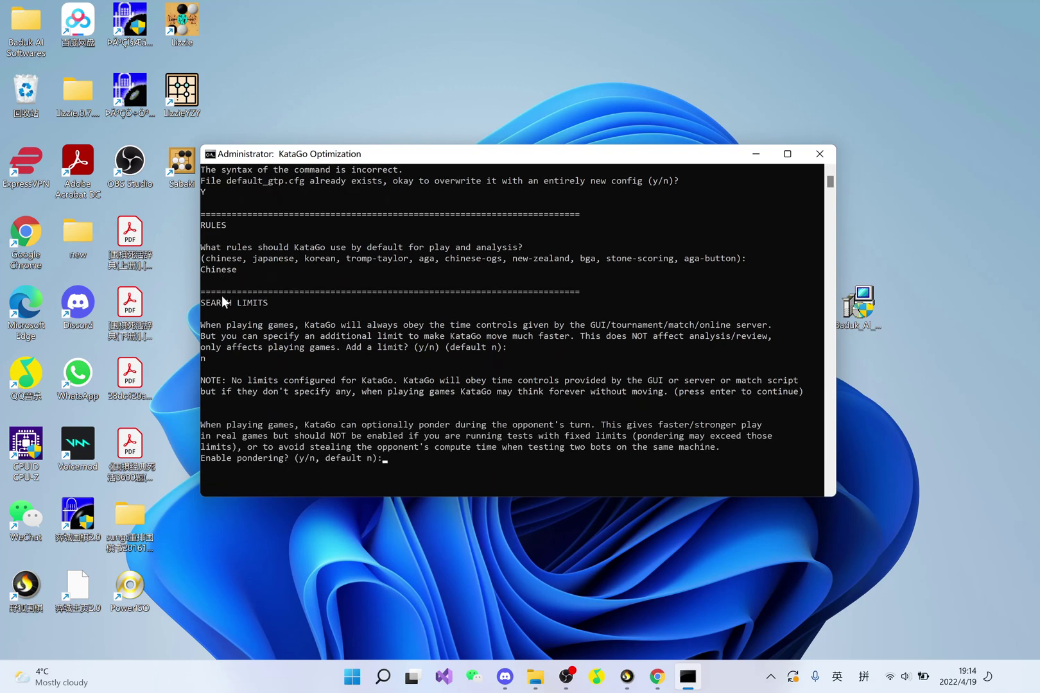
# - Decline pondering and accept the default single-GPU and memory cache settings
pyautogui.write('n')
pyautogui.press('Return')
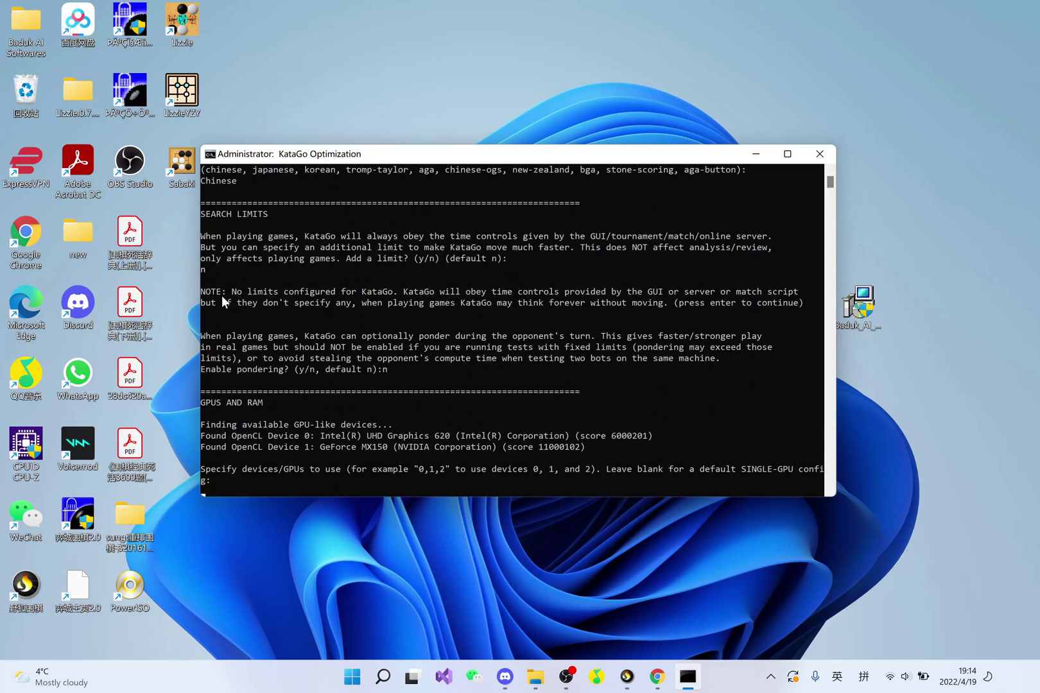
pyautogui.press('Return')
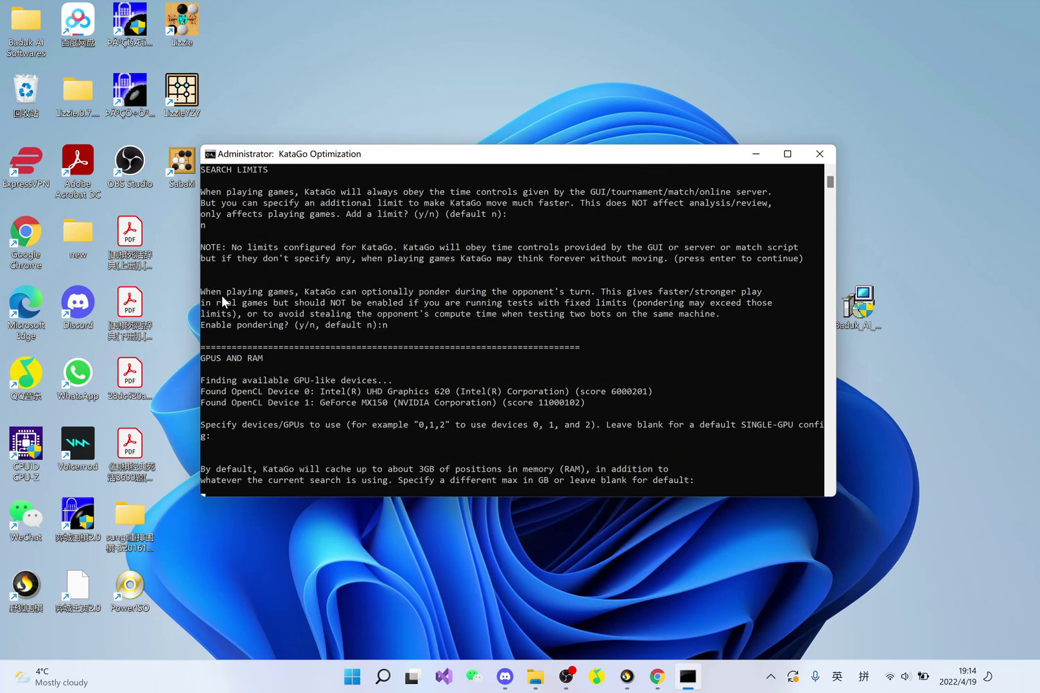
pyautogui.press('Return')
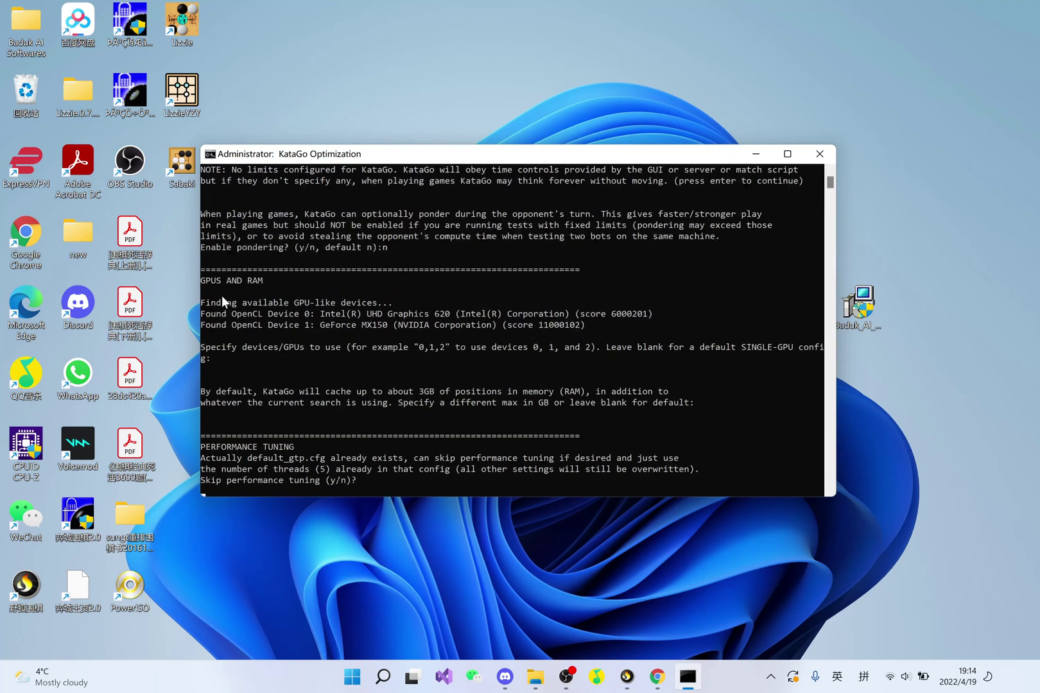
# - Skip KataGo's performance tuning so the new config is written, and close the KataGo Optimization window
pyautogui.click(302, 447)
pyautogui.moveTo(301, 447); pyautogui.dragTo(207, 446)
pyautogui.click(298, 490)
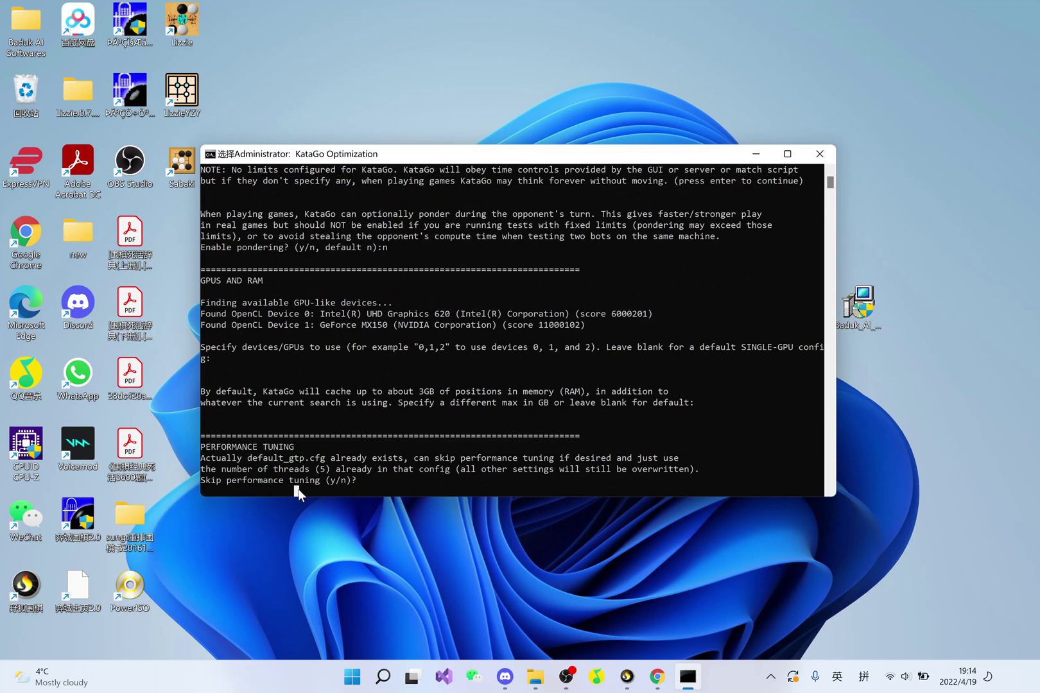
pyautogui.write('y')
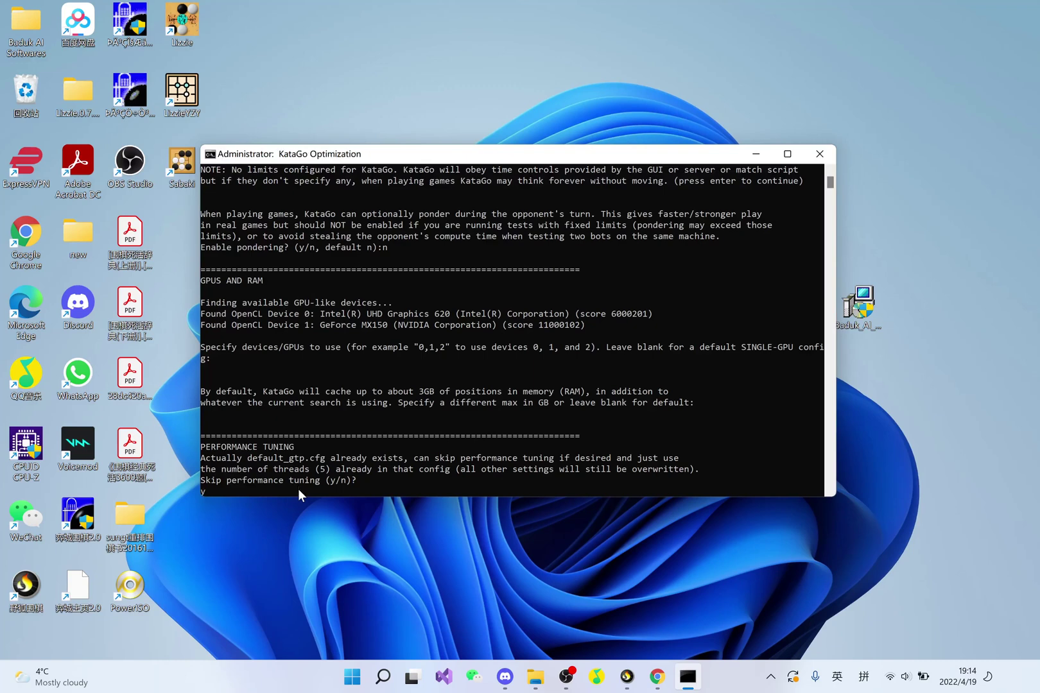
pyautogui.press('Return')
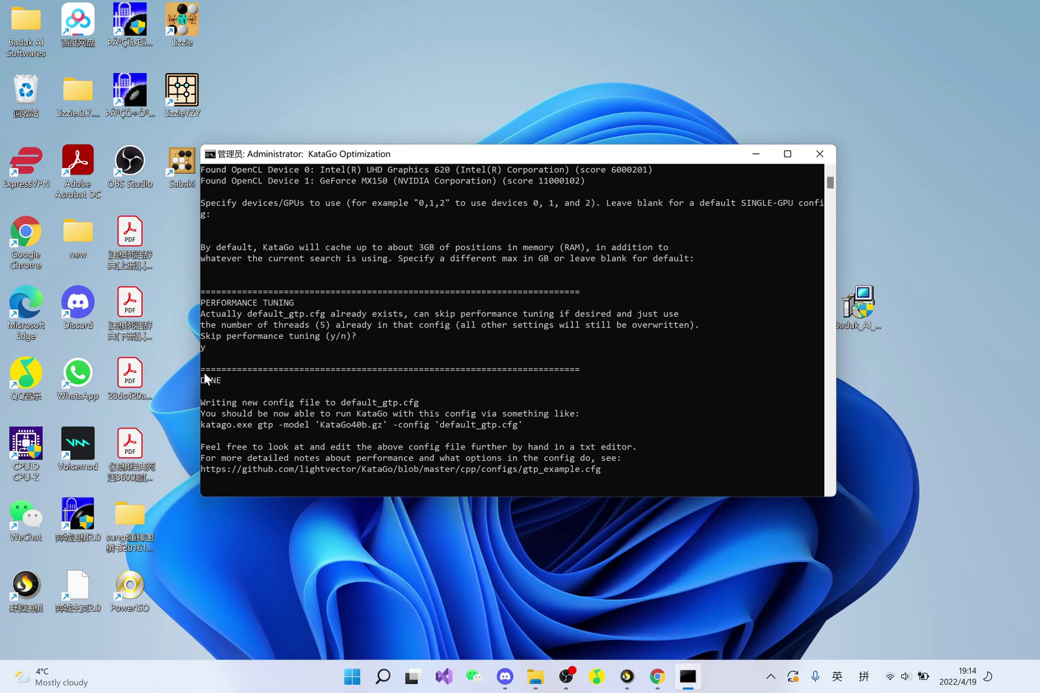
pyautogui.moveTo(203, 379); pyautogui.dragTo(645, 481)
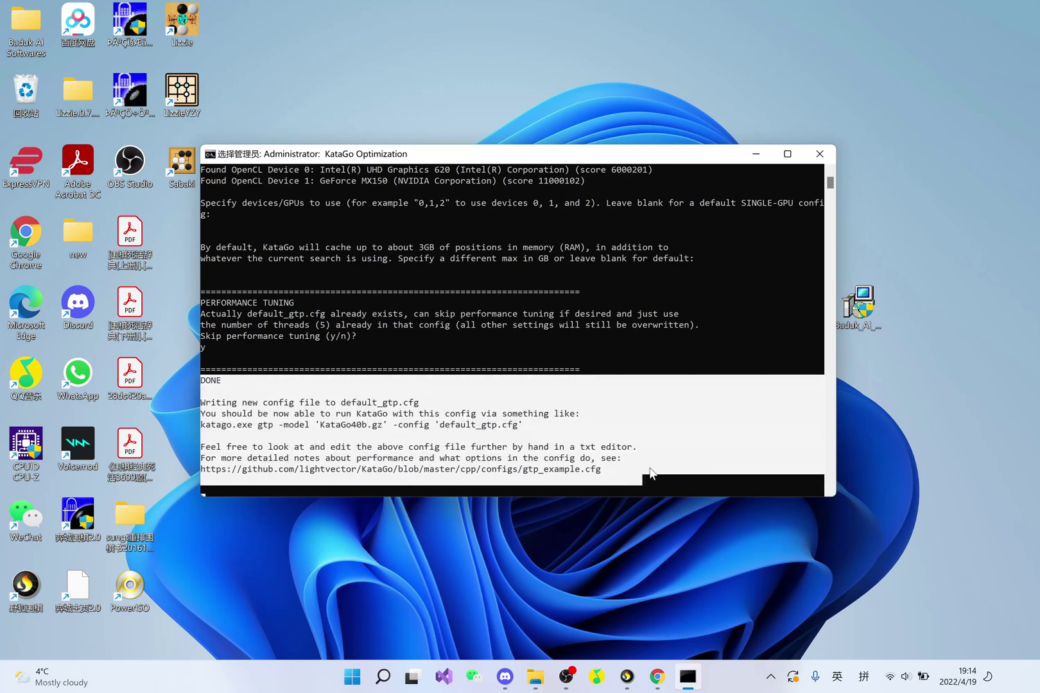
pyautogui.click(819, 154)
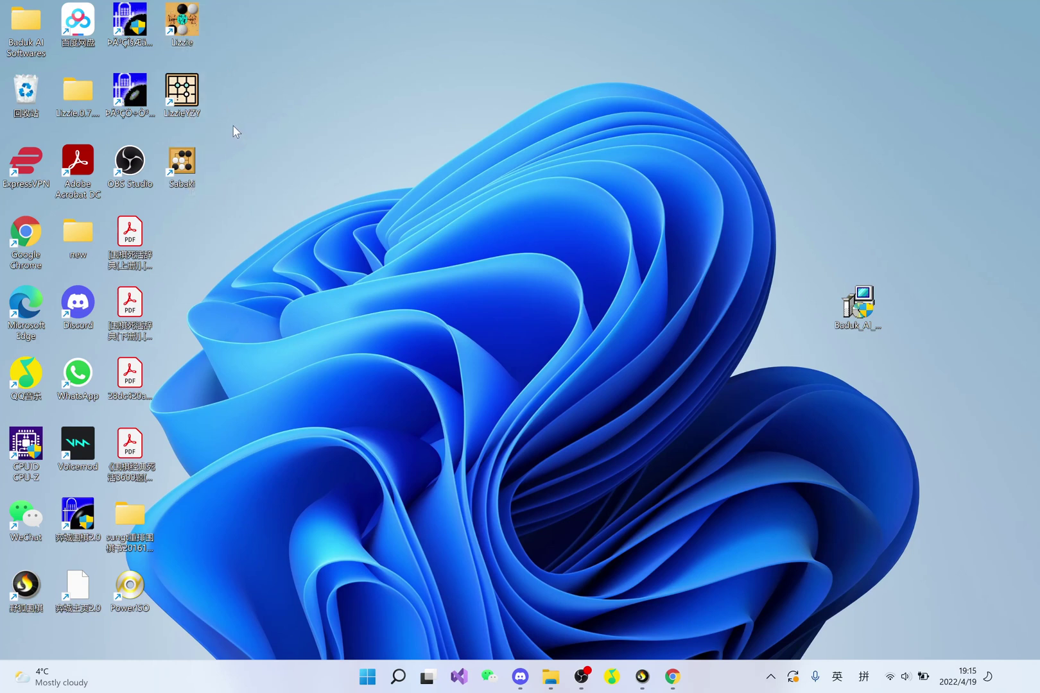
# - Launch LizzieYZY from the desktop and load the KataGo 40blocks engine in place of the empty engine
pyautogui.click(189, 97)
pyautogui.doubleClick(190, 97)
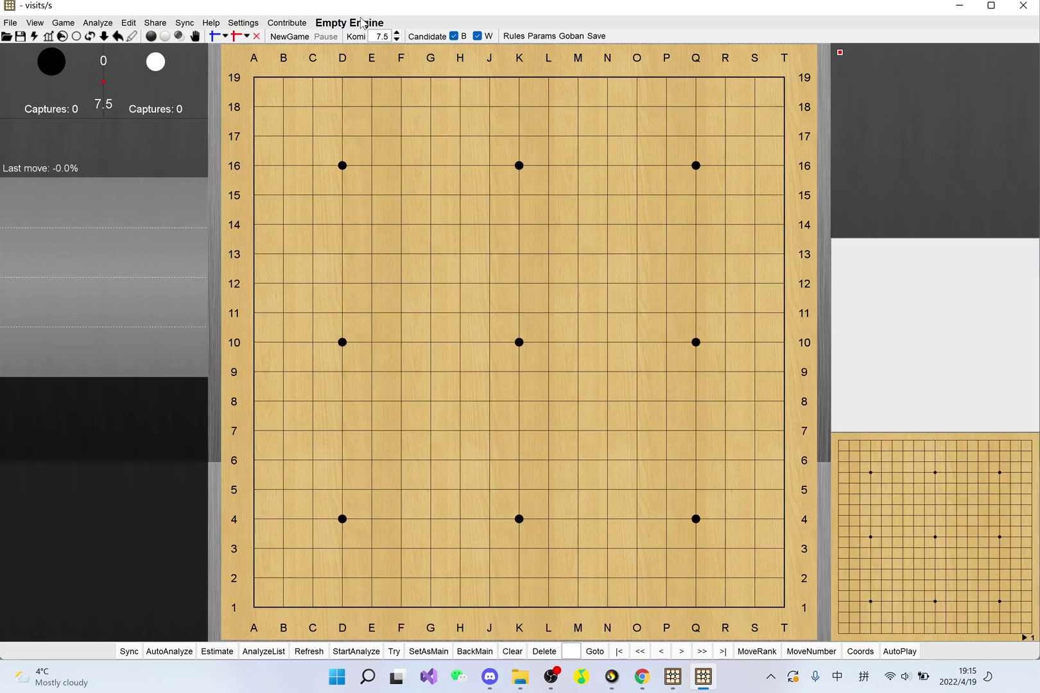
pyautogui.click(363, 23)
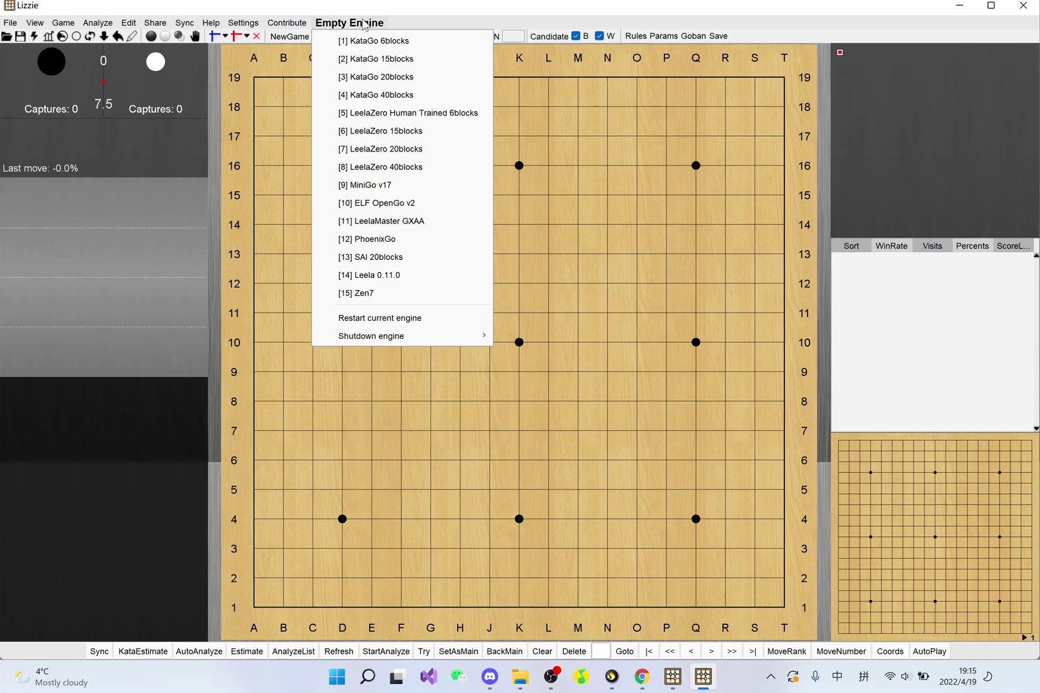
pyautogui.click(402, 96)
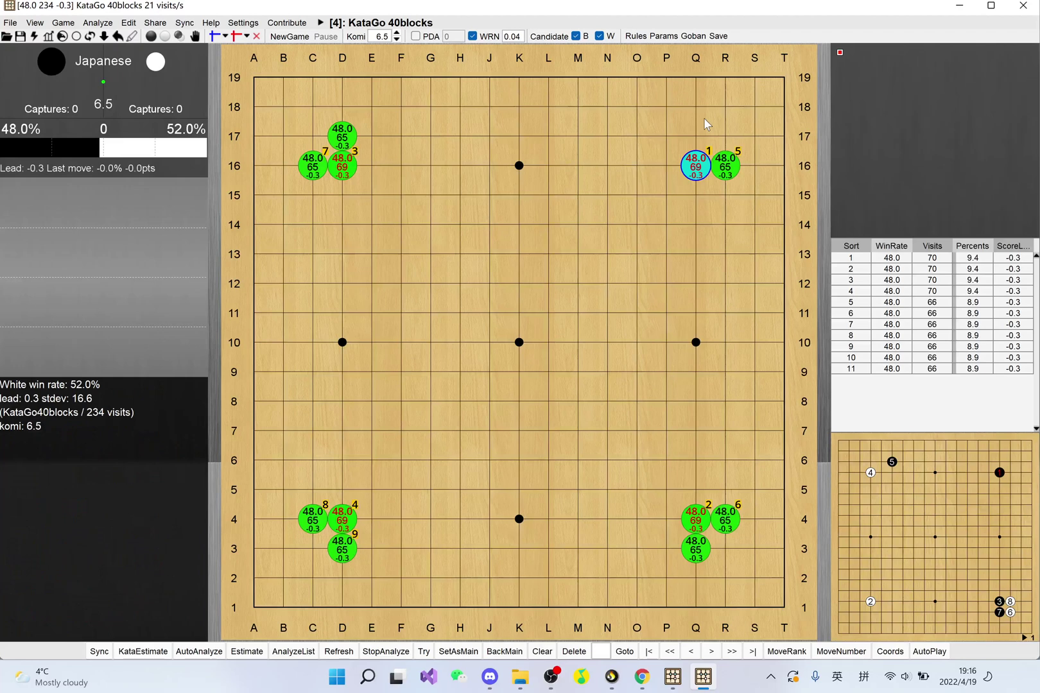
pyautogui.moveTo(696, 165)
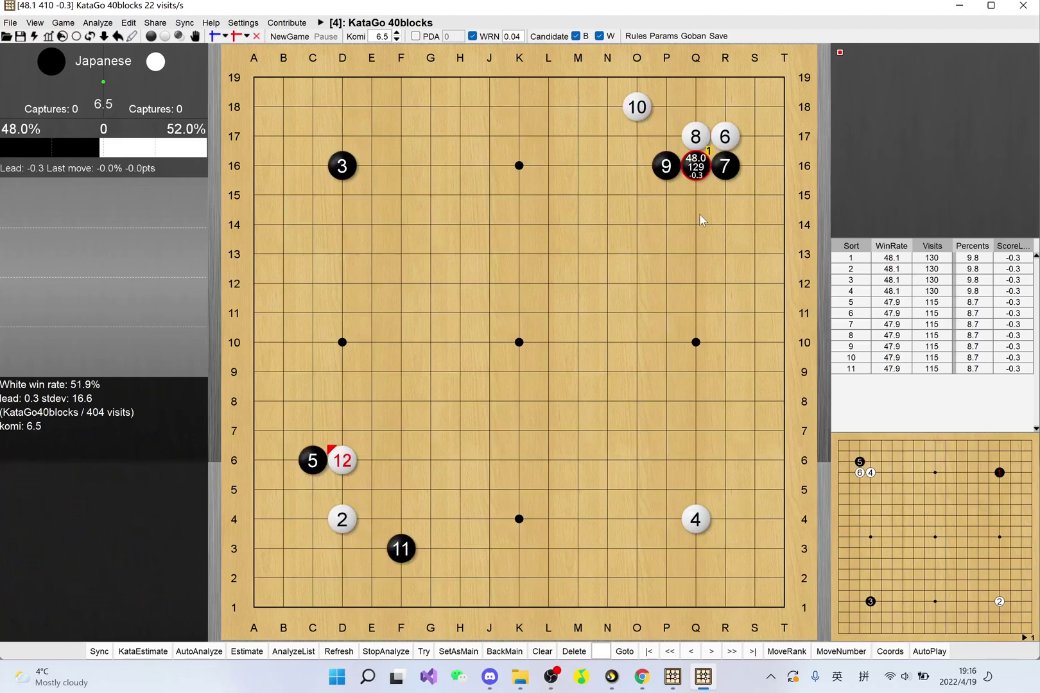